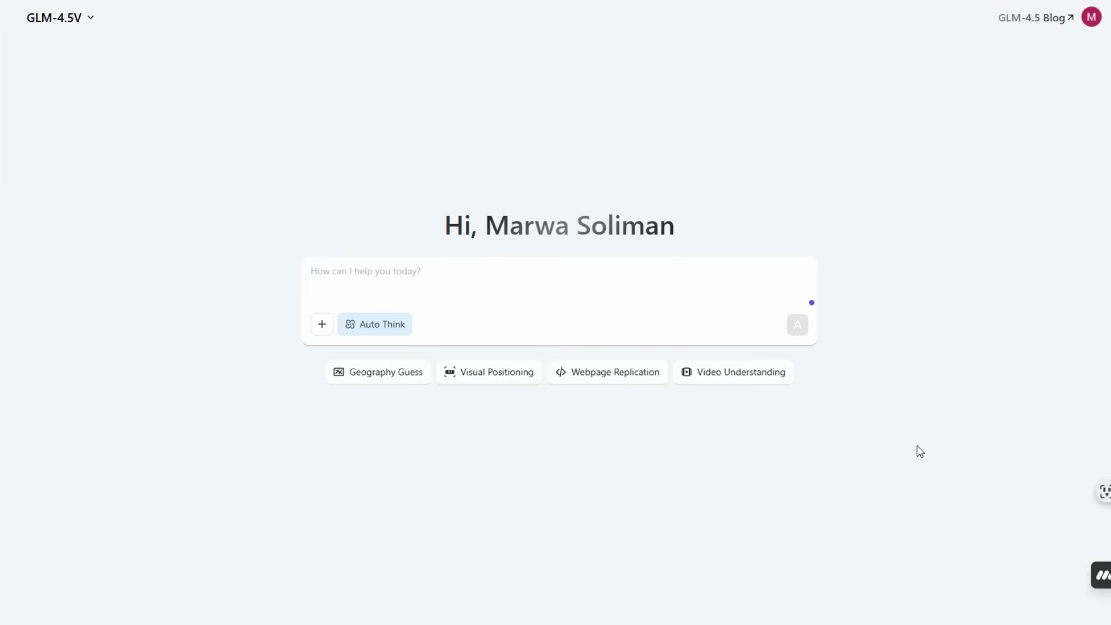
# Attach chart.jpeg with Auto Think enabled, submit the prompt "Explain in Arabic this image", and view the attached chart enlarged
pyautogui.click(408, 341)
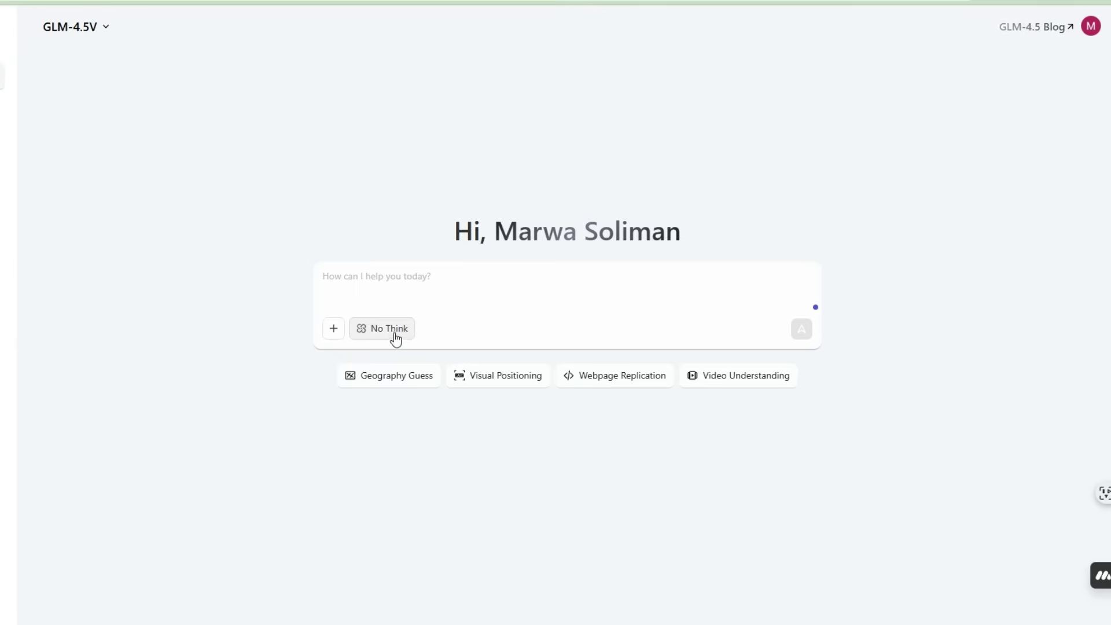
pyautogui.click(393, 337)
pyautogui.click(335, 331)
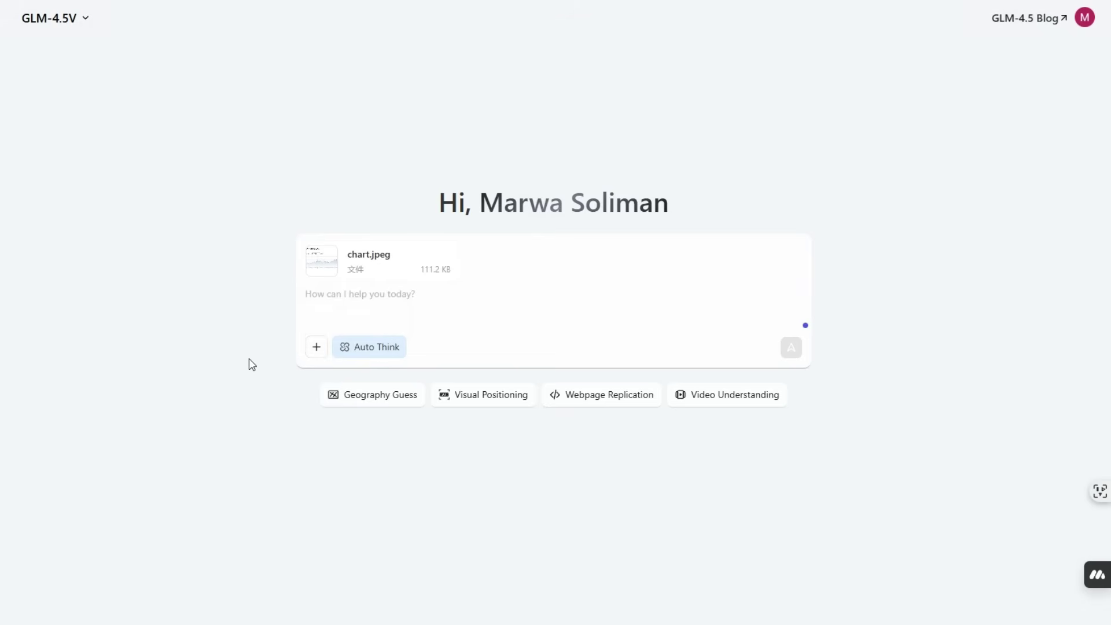
pyautogui.write('Explain in Arabic this image')
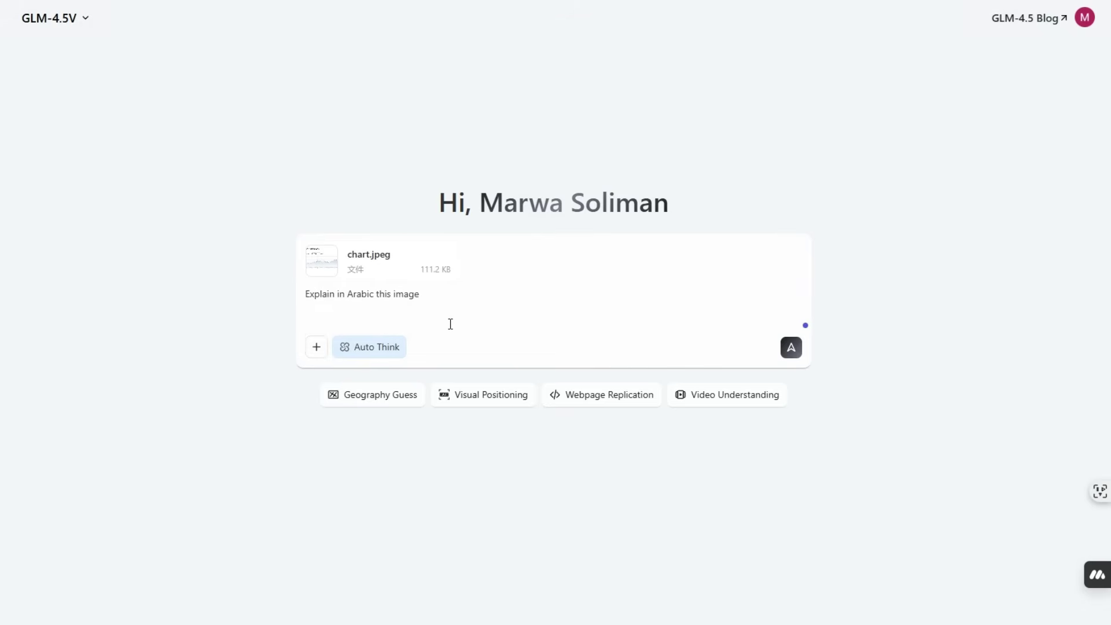
pyautogui.click(791, 348)
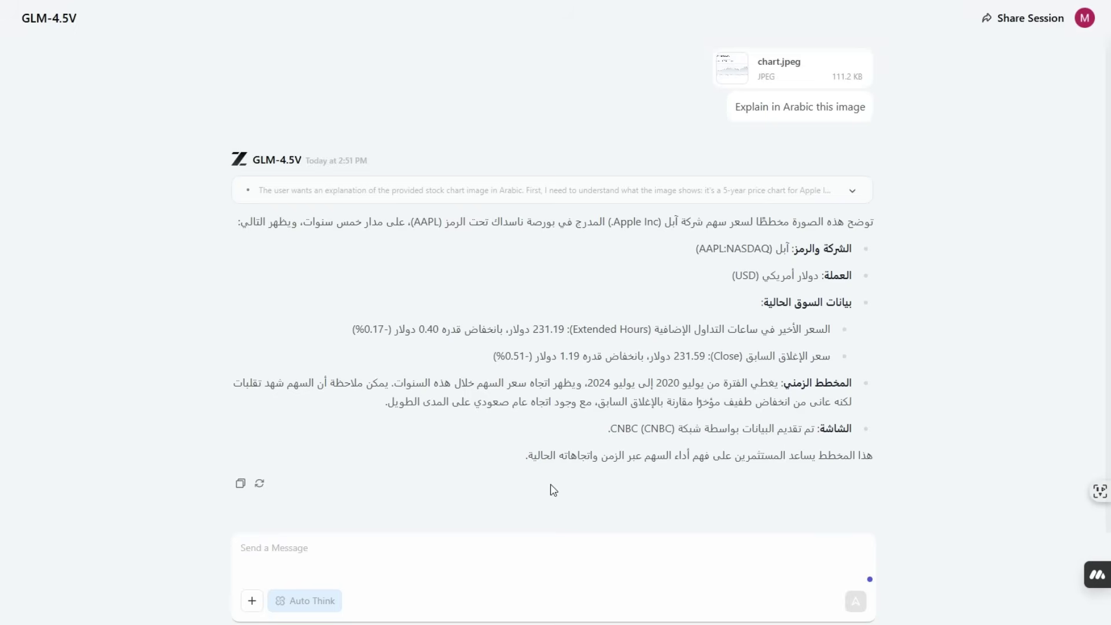
pyautogui.click(739, 76)
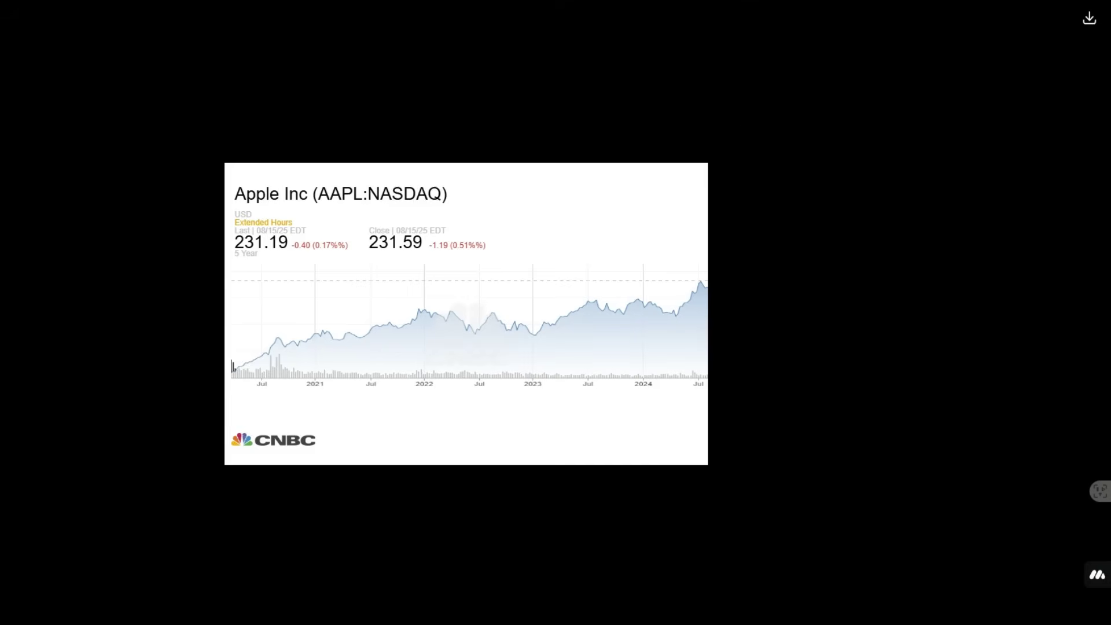
pyautogui.press('Escape')
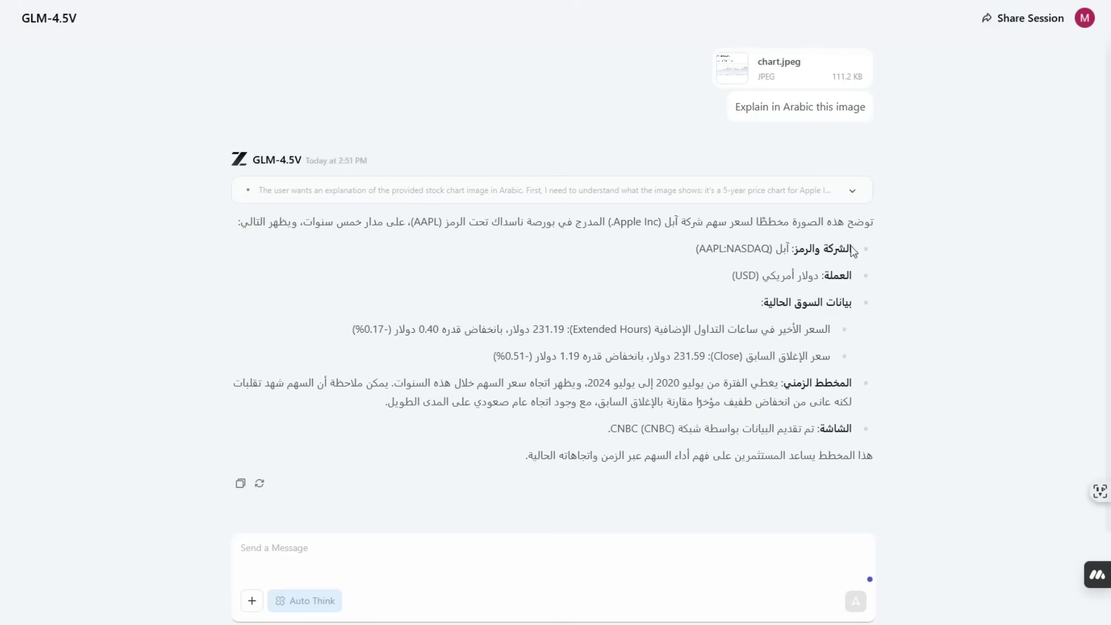
# Run the Webpage Replication example for personal webpages in a new chat and show the generated page's code
pyautogui.hotkey('ctrl', 'shift', 'o')
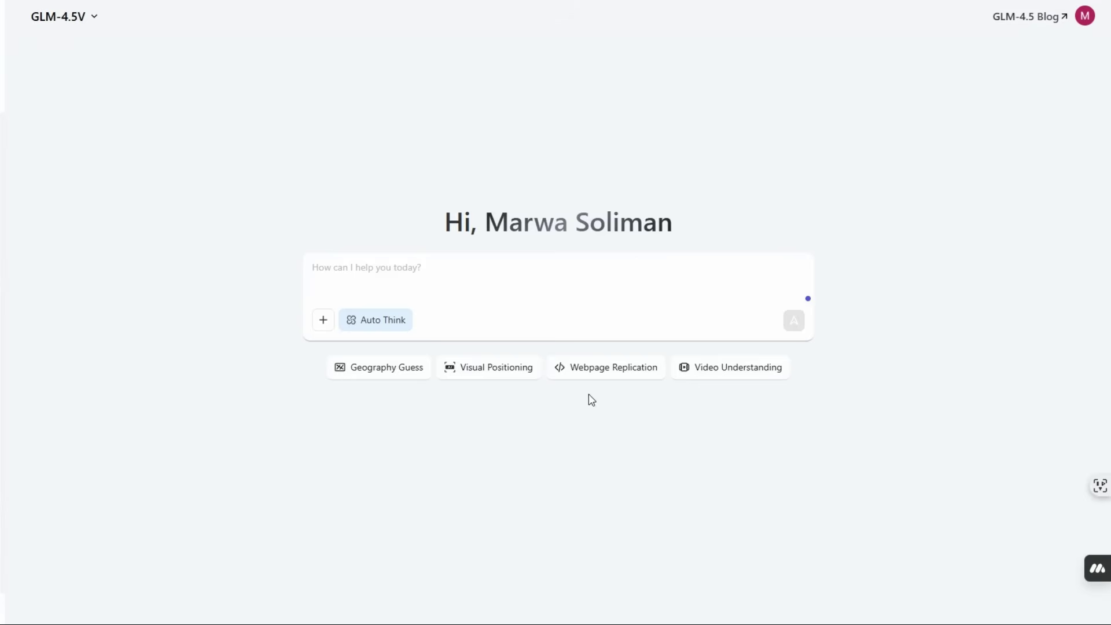
pyautogui.click(577, 376)
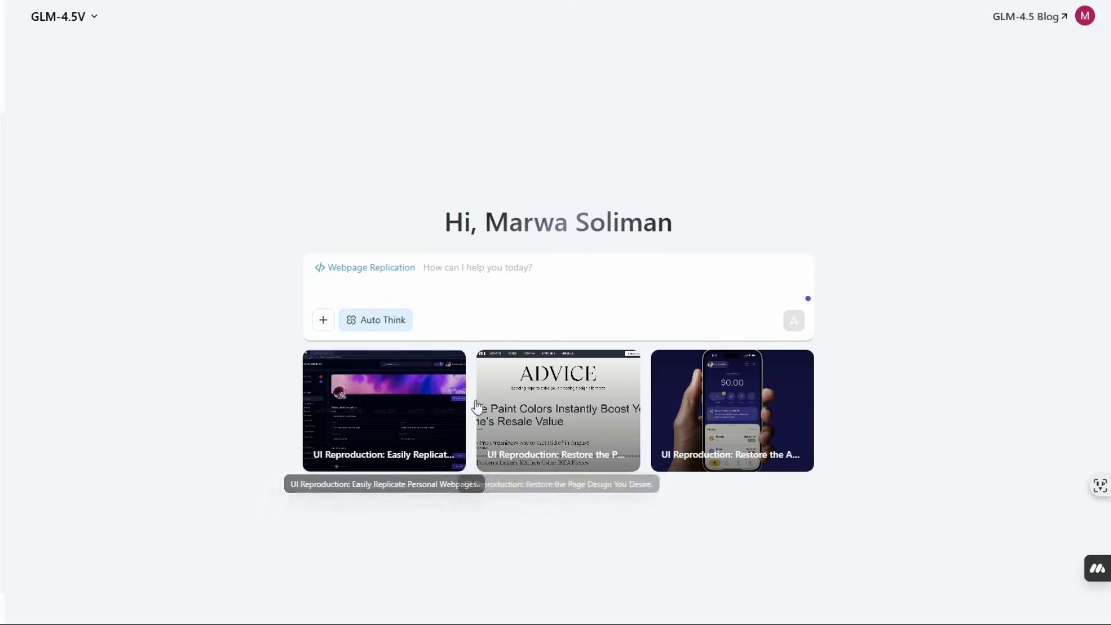
pyautogui.click(436, 412)
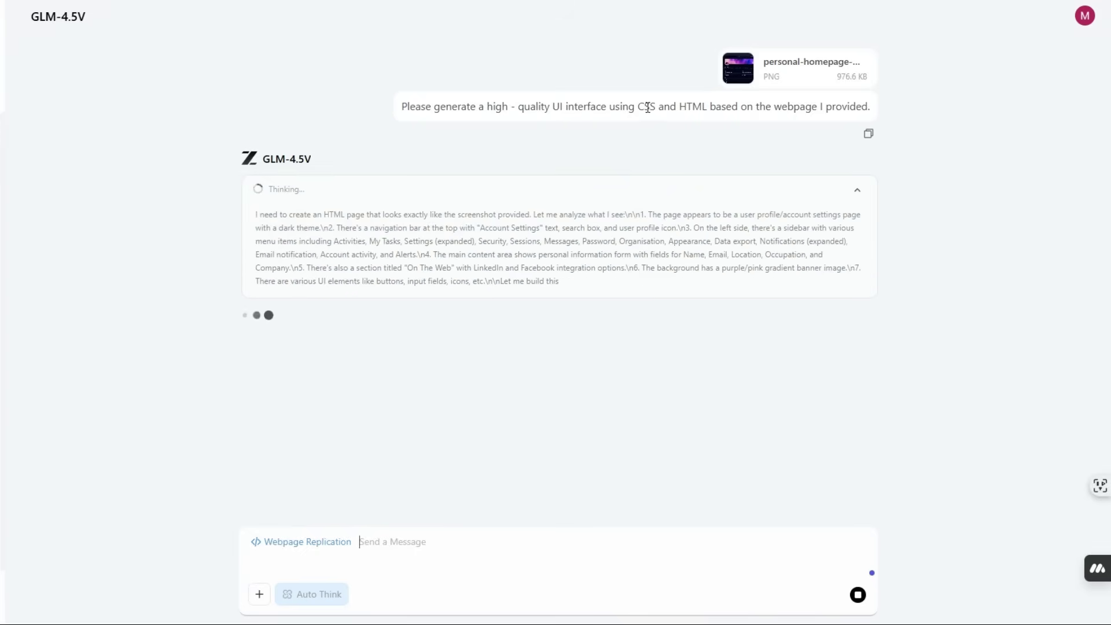
pyautogui.moveTo(640, 106); pyautogui.dragTo(707, 110)
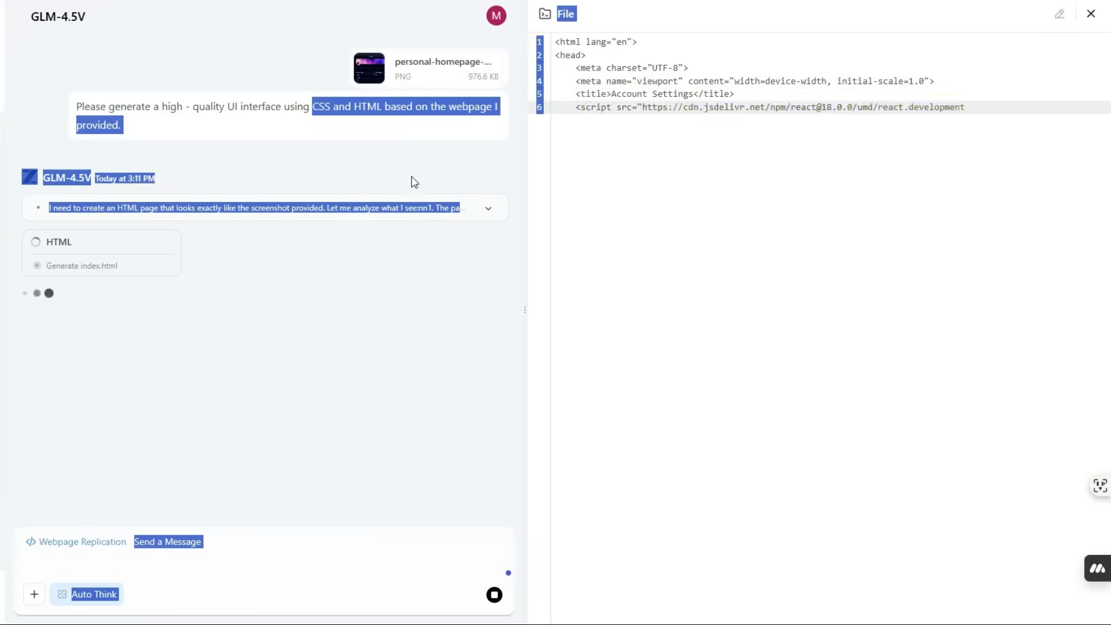
pyautogui.click(201, 172)
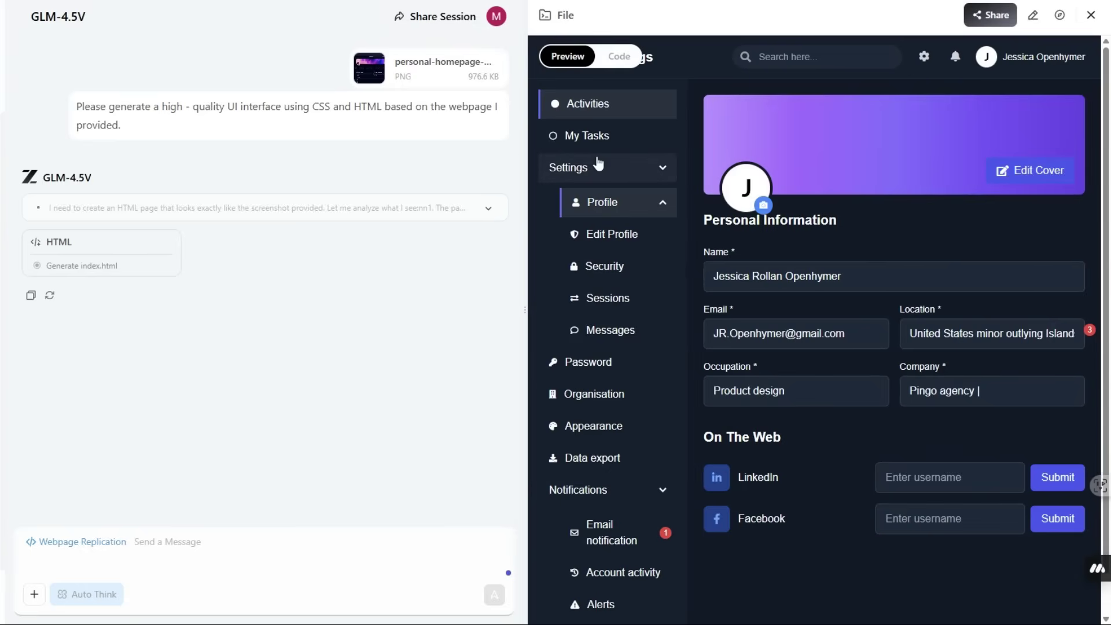
pyautogui.click(615, 57)
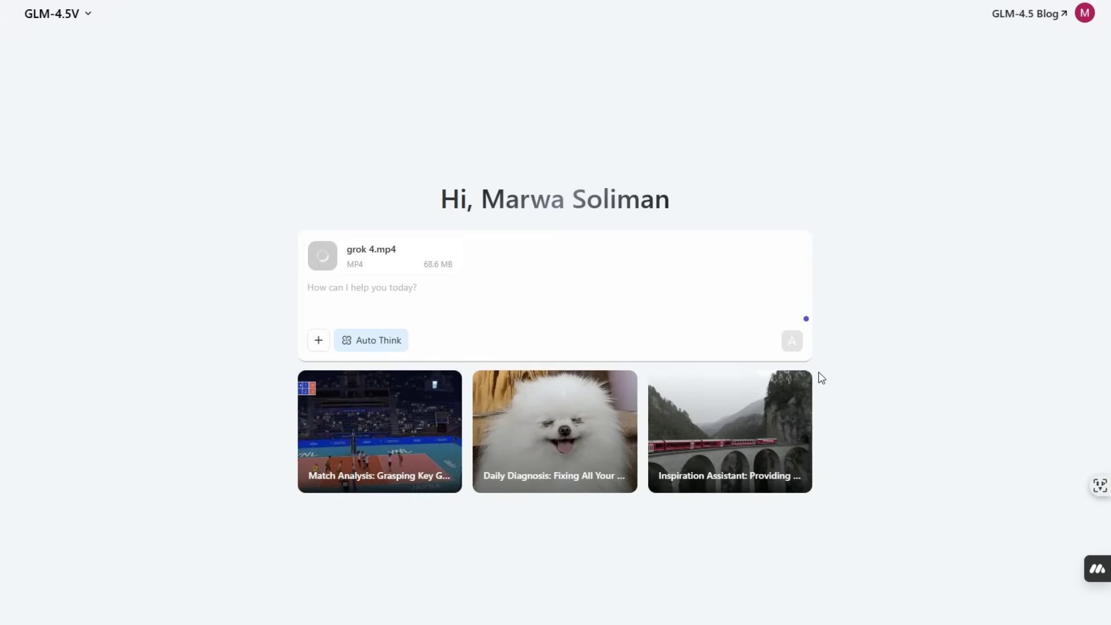
# Submit the prompt "قم باعطائي ملخص عن ما ورد في هذا الفيديو" for the attached grok 4.mp4 and read the reply
pyautogui.click(339, 295)
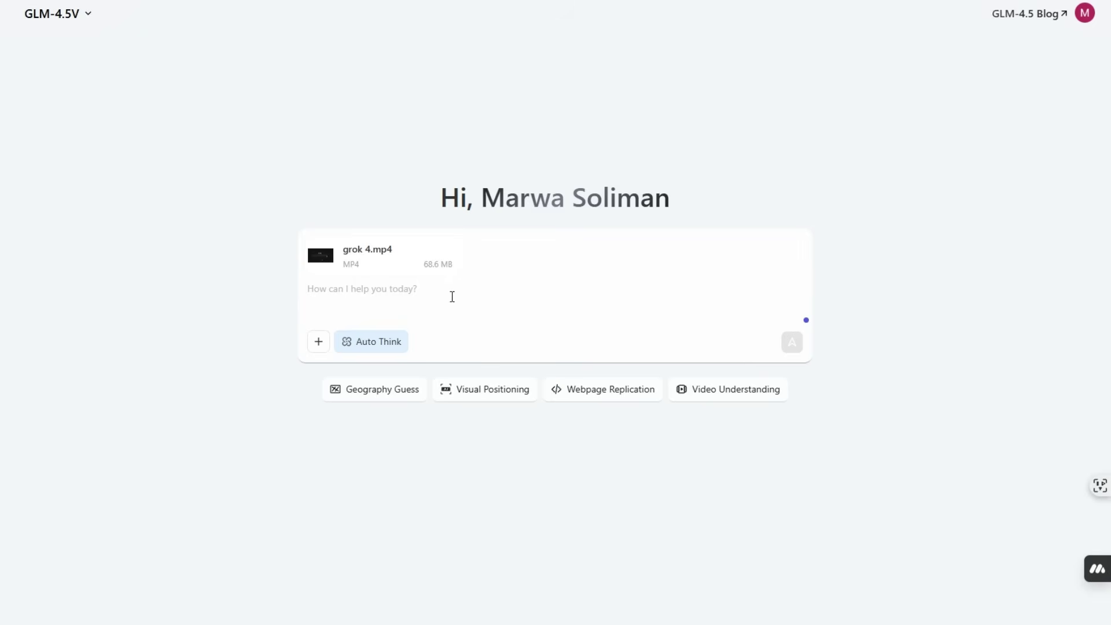
pyautogui.write('قم باعطائي ملخص عن ما ورد في هذا الفيديو')
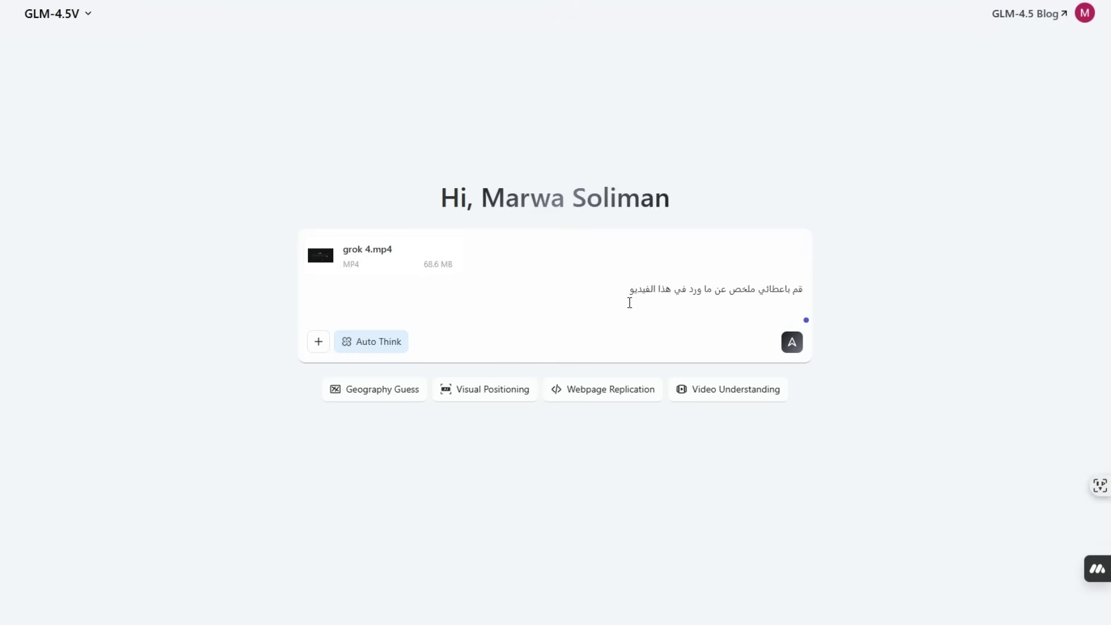
pyautogui.click(793, 344)
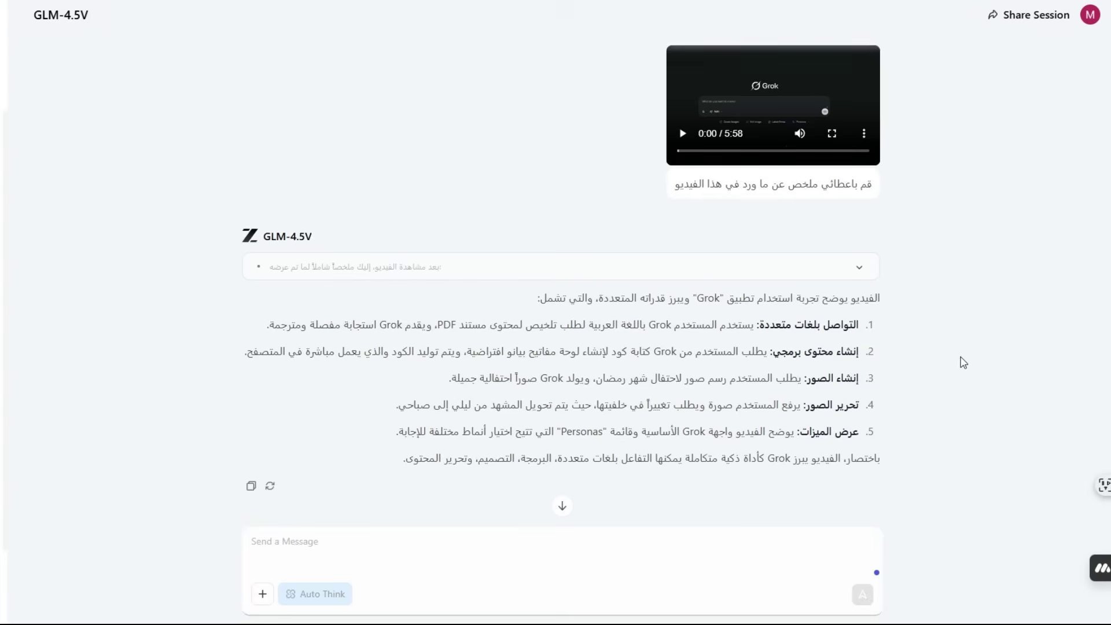
pyautogui.scroll(-1, 812, 330)
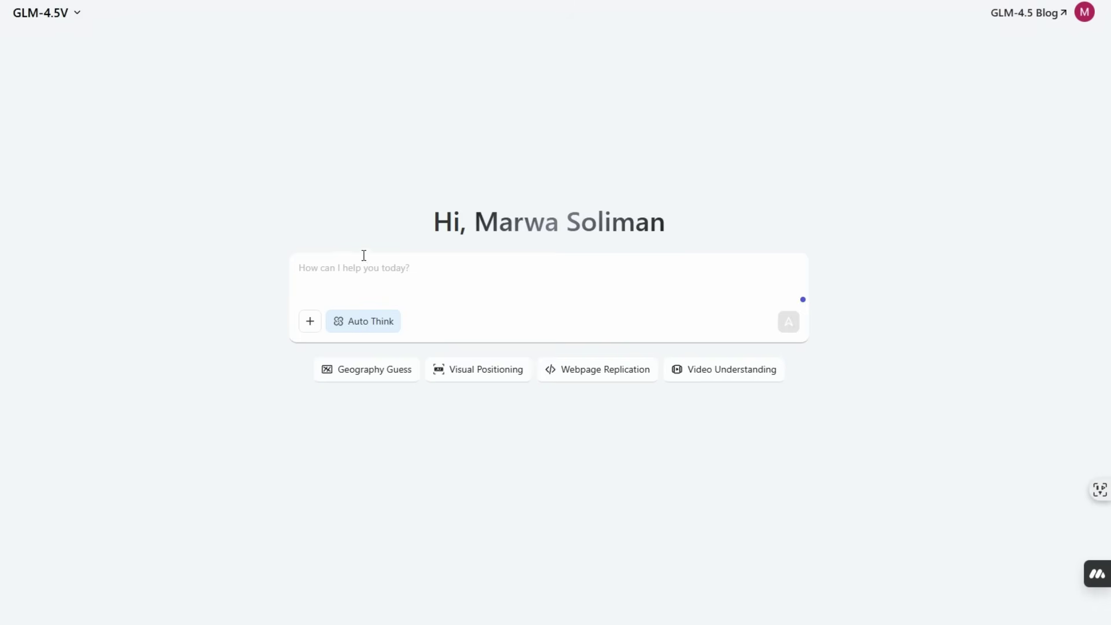
# Paste the copied place photo into the message and submit the question "اين يوجد ذلك المكان في الصورة؟"
pyautogui.click(339, 277)
pyautogui.hotkey('ctrl', 'v')
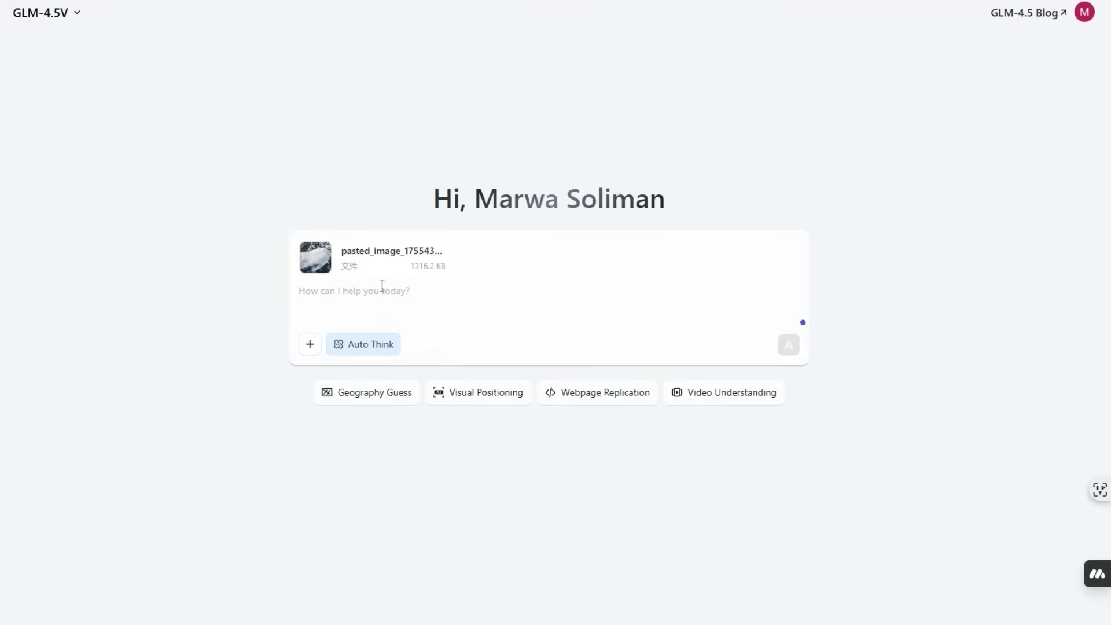
pyautogui.write('يو')
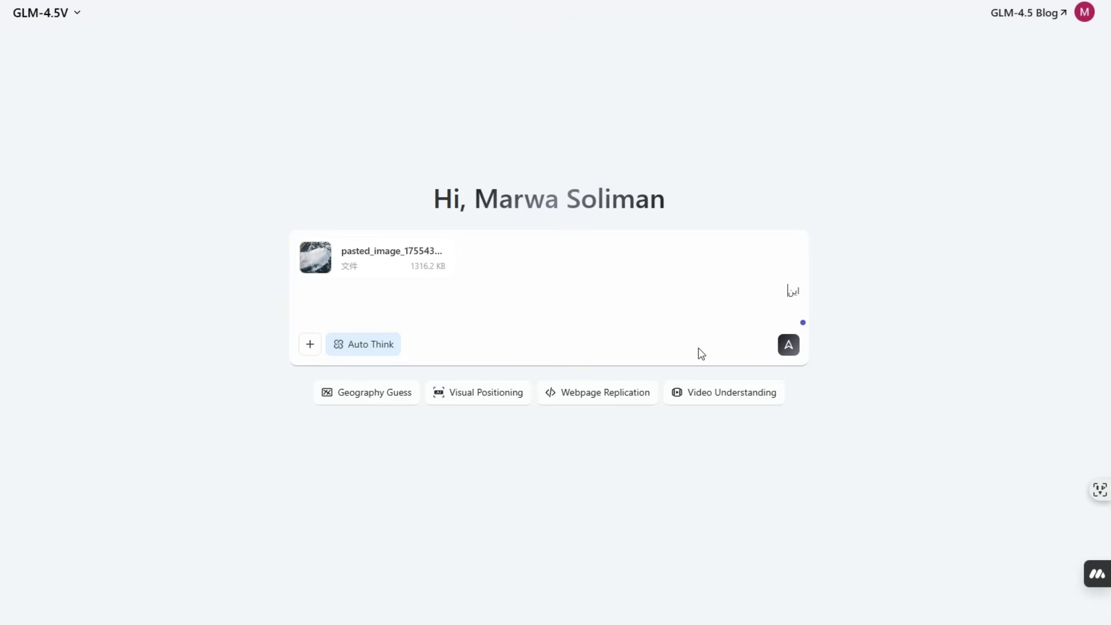
pyautogui.write('جد ذلك المكان في الصورة؟')
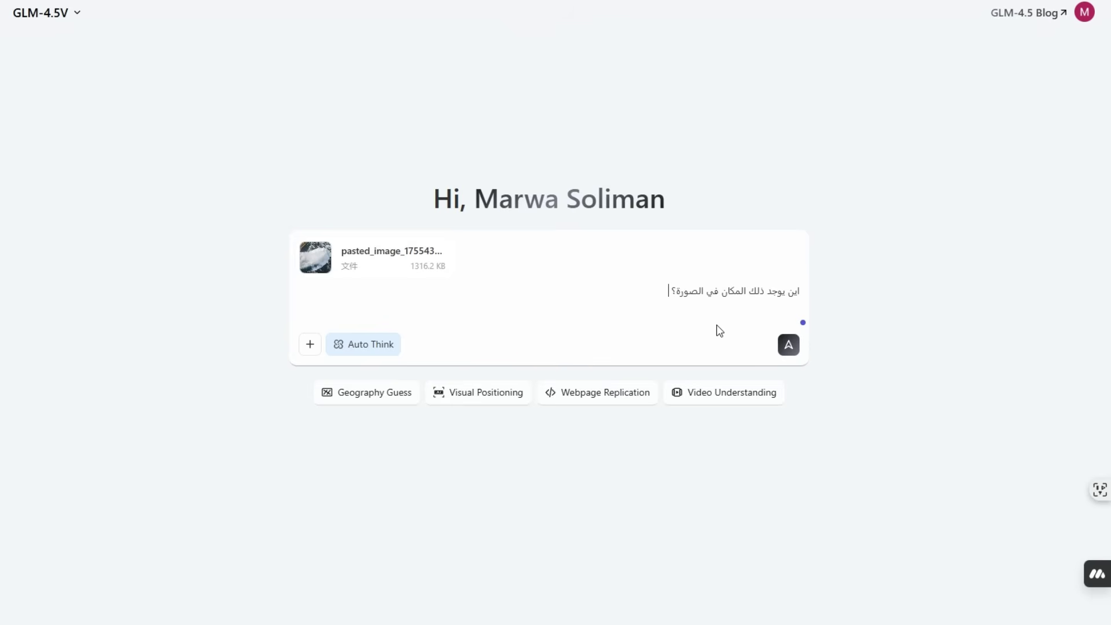
pyautogui.click(790, 349)
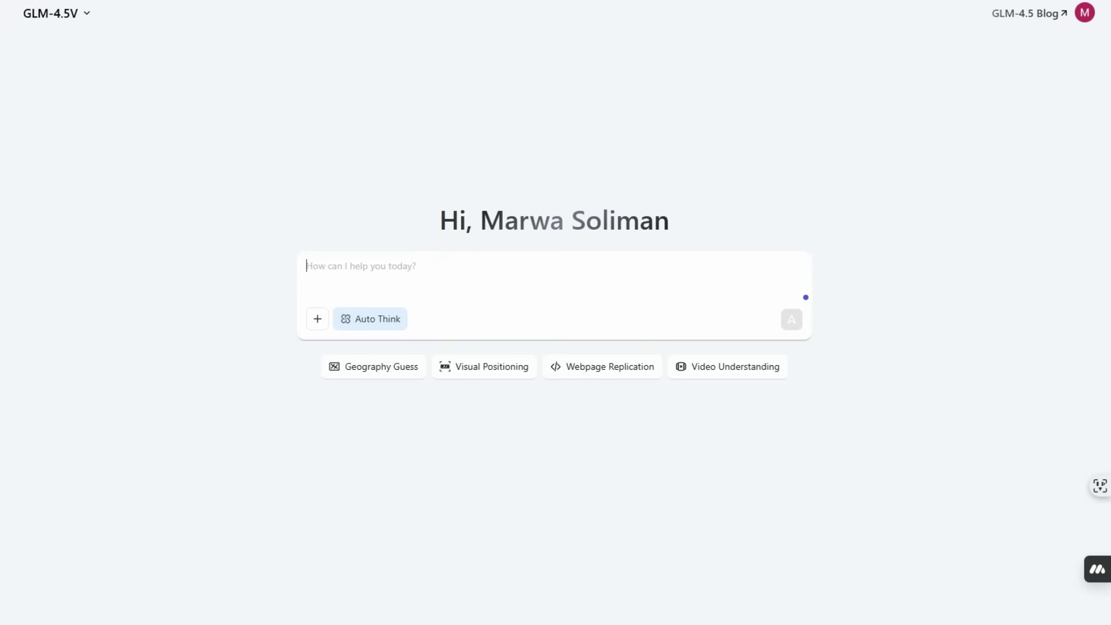
# Paste the side-by-side image and submit the prompt "الصورة المرفقة مقسمة الي صورتين . اعطني الفروقات بين الصورتين"
pyautogui.hotkey('ctrl', 'v')
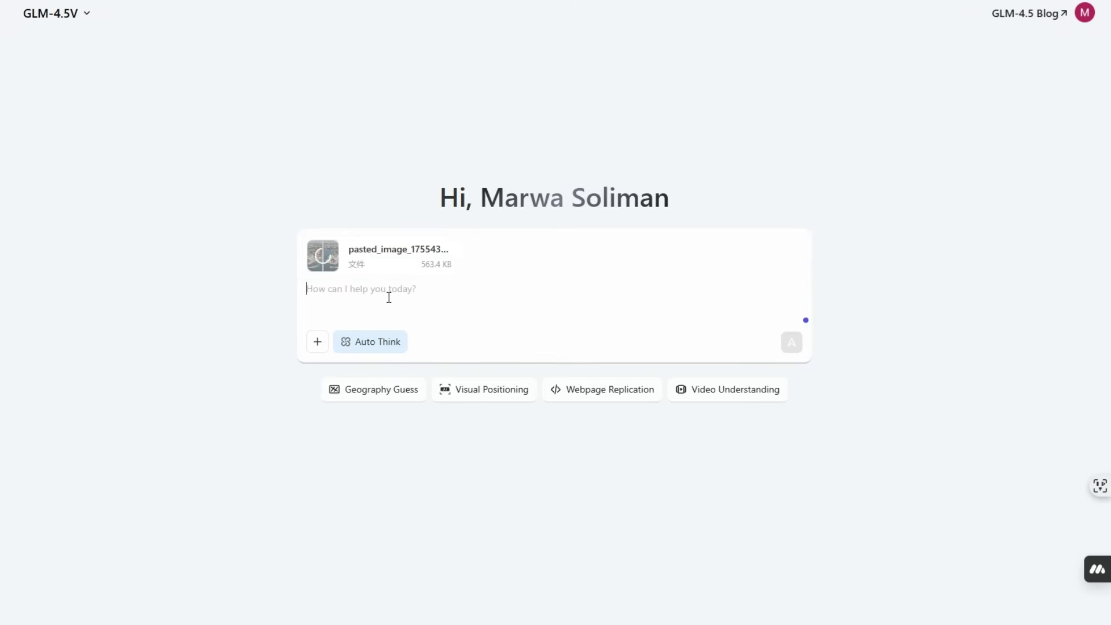
pyautogui.write('الصورة المرفقة  الصورة مقسمة الي صورتين . اعطني الفروقات بين الصورتين')
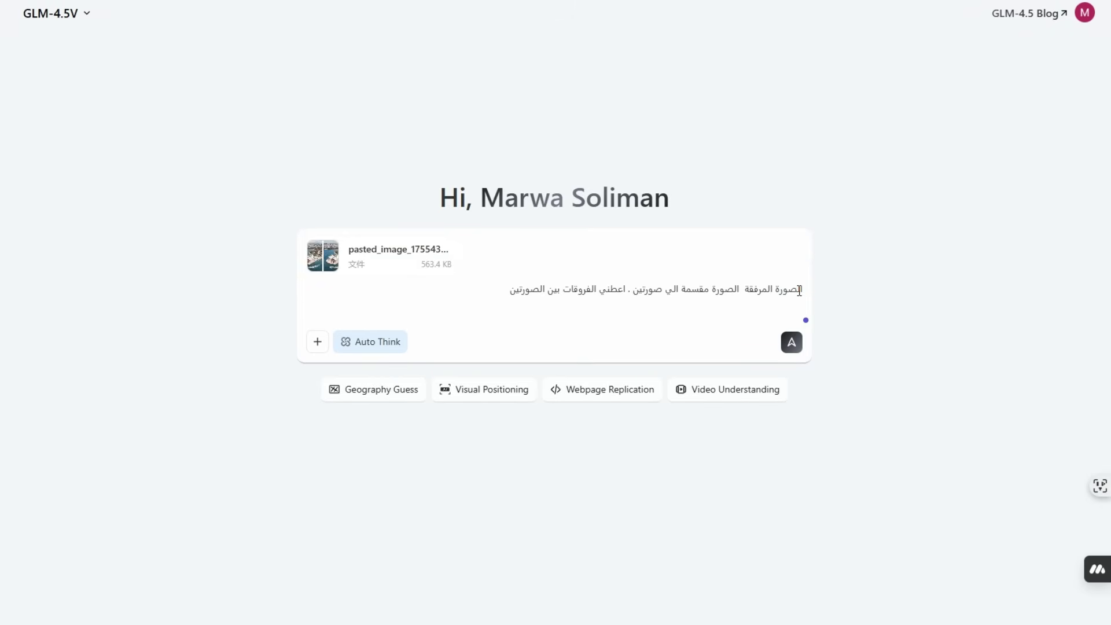
pyautogui.doubleClick(728, 288)
pyautogui.press('BackSpace')
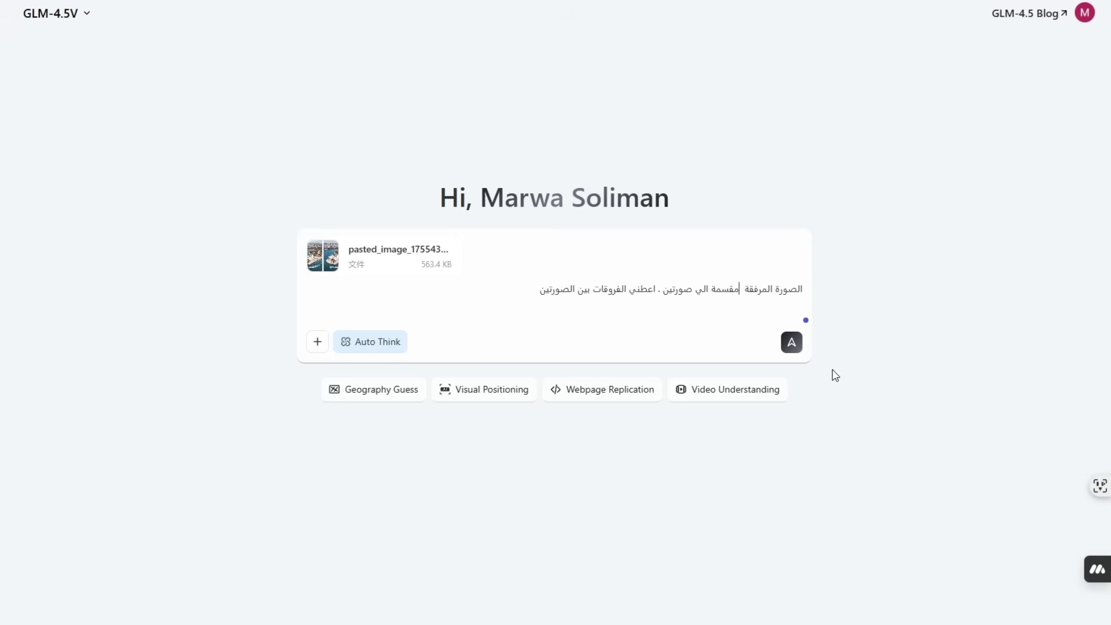
pyautogui.click(792, 343)
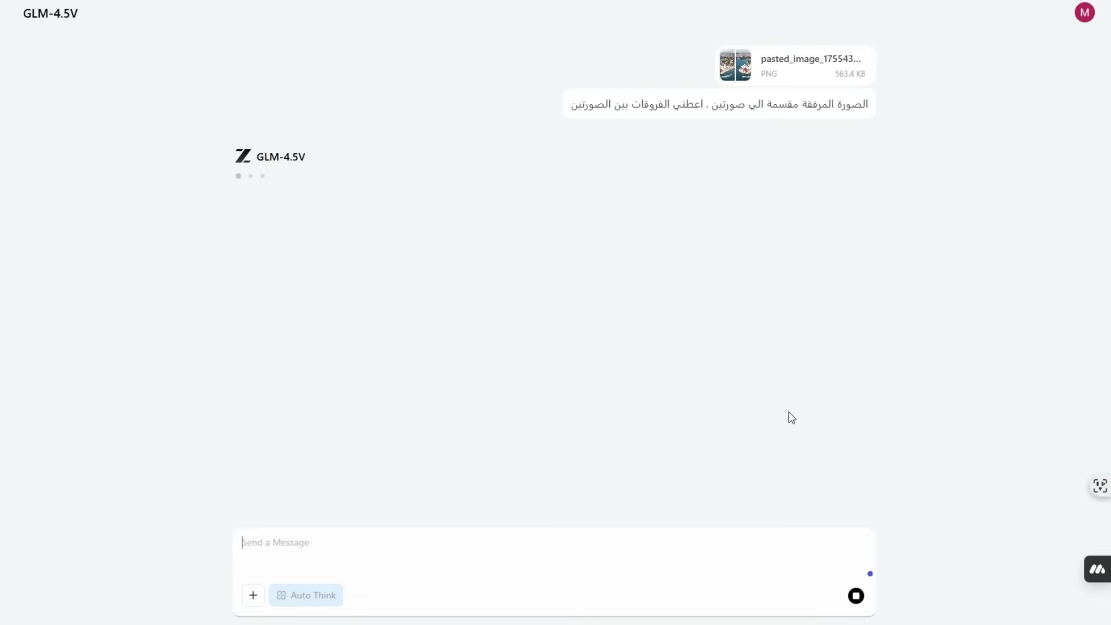
# View the attached side-by-side image enlarged, then return to the conversation
pyautogui.moveTo(723, 98)
pyautogui.click(734, 65)
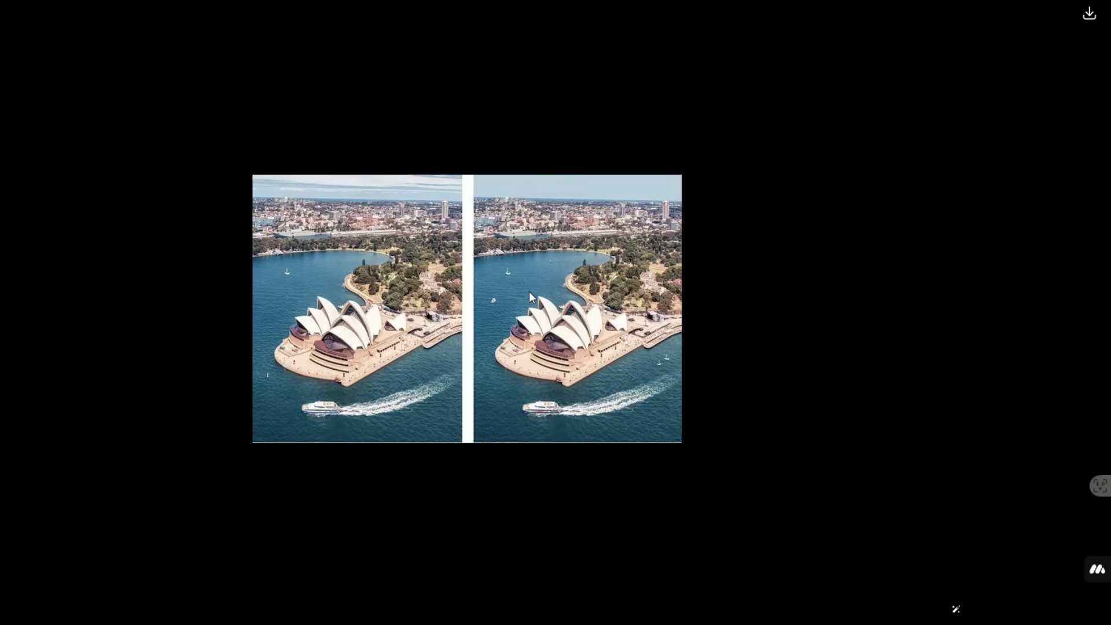
pyautogui.press('Escape')
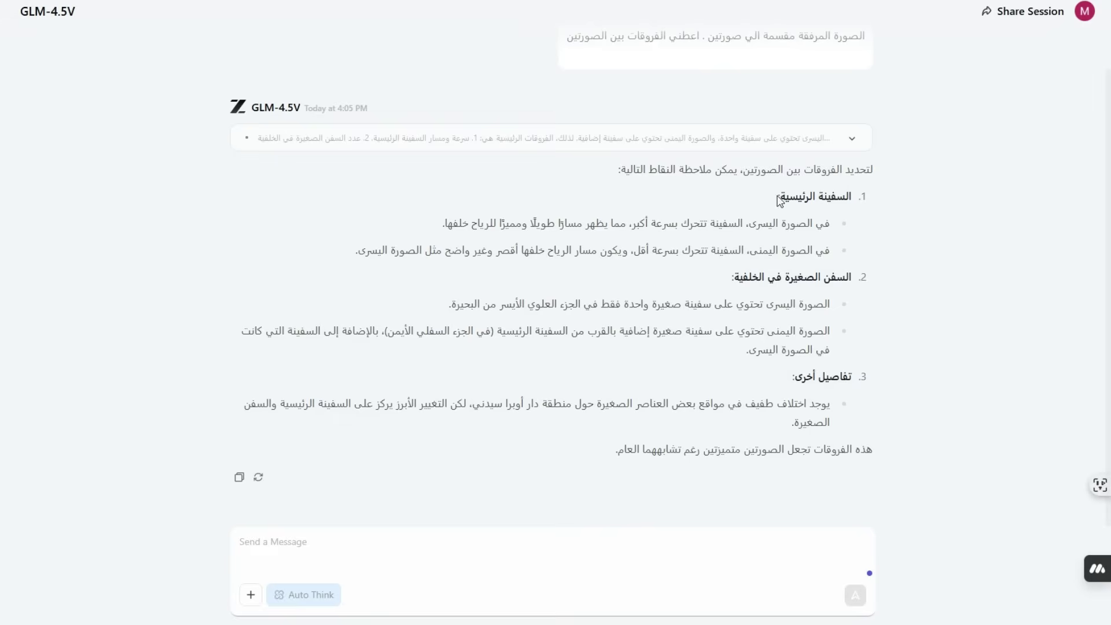
# Read the listed differences about the main ship and the small boats, checking them against the enlarged side-by-side image
pyautogui.tripleClick(781, 194)
pyautogui.tripleClick(800, 197)
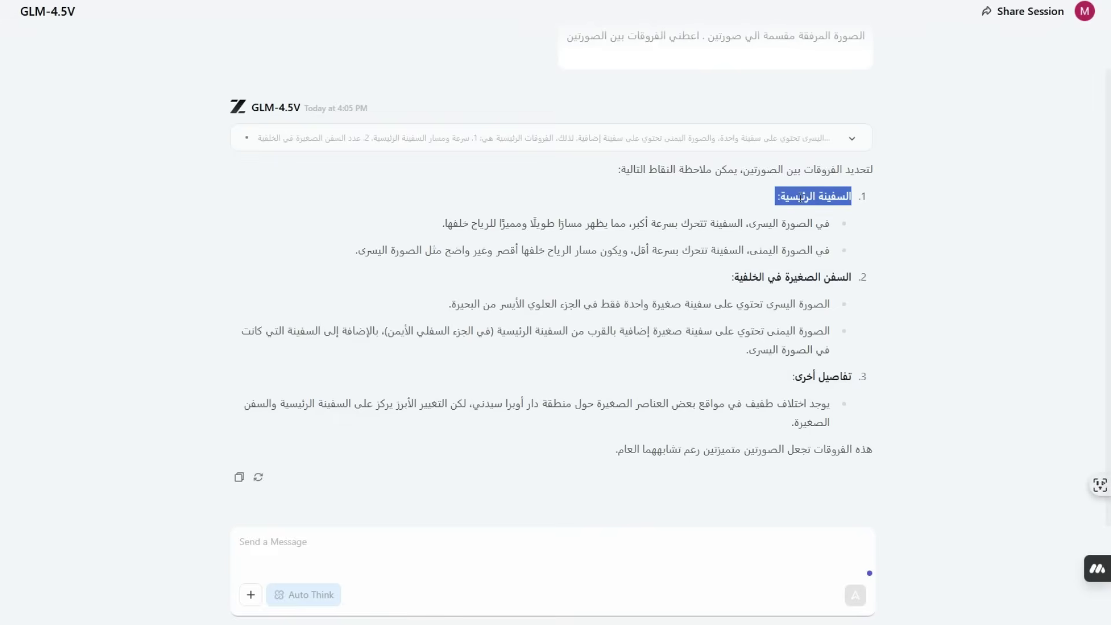
pyautogui.doubleClick(762, 229)
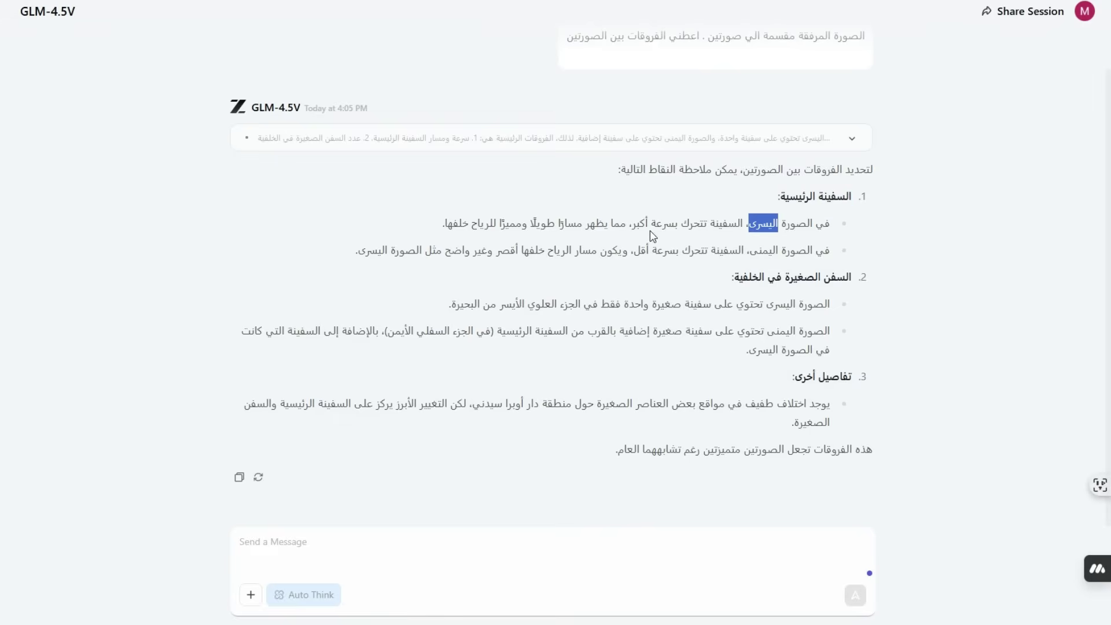
pyautogui.moveTo(583, 223); pyautogui.dragTo(416, 224)
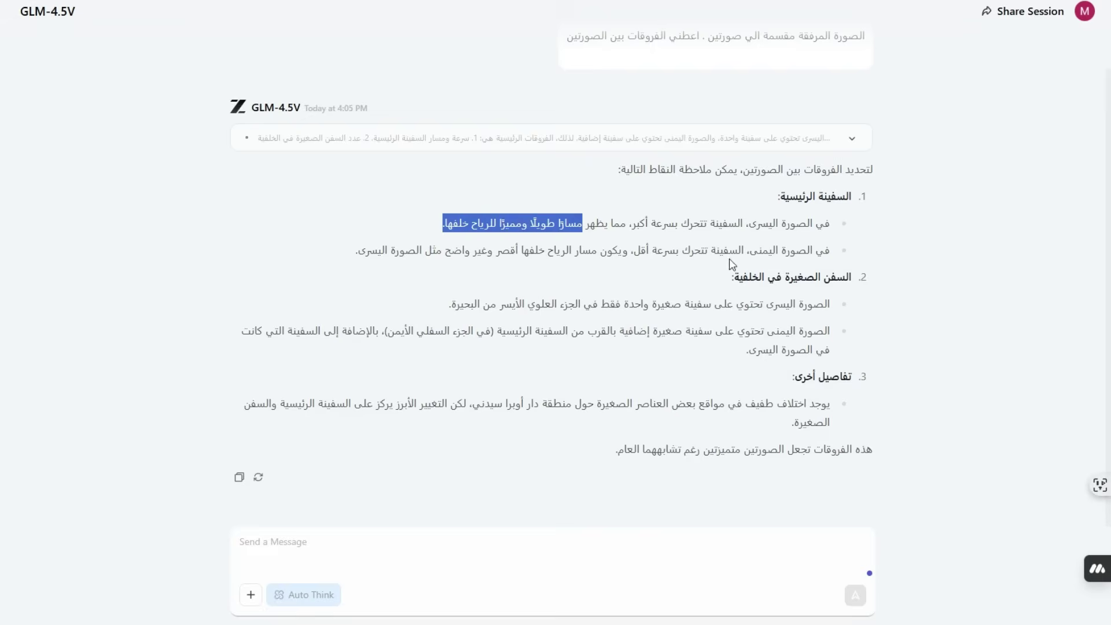
pyautogui.moveTo(652, 250); pyautogui.dragTo(641, 250)
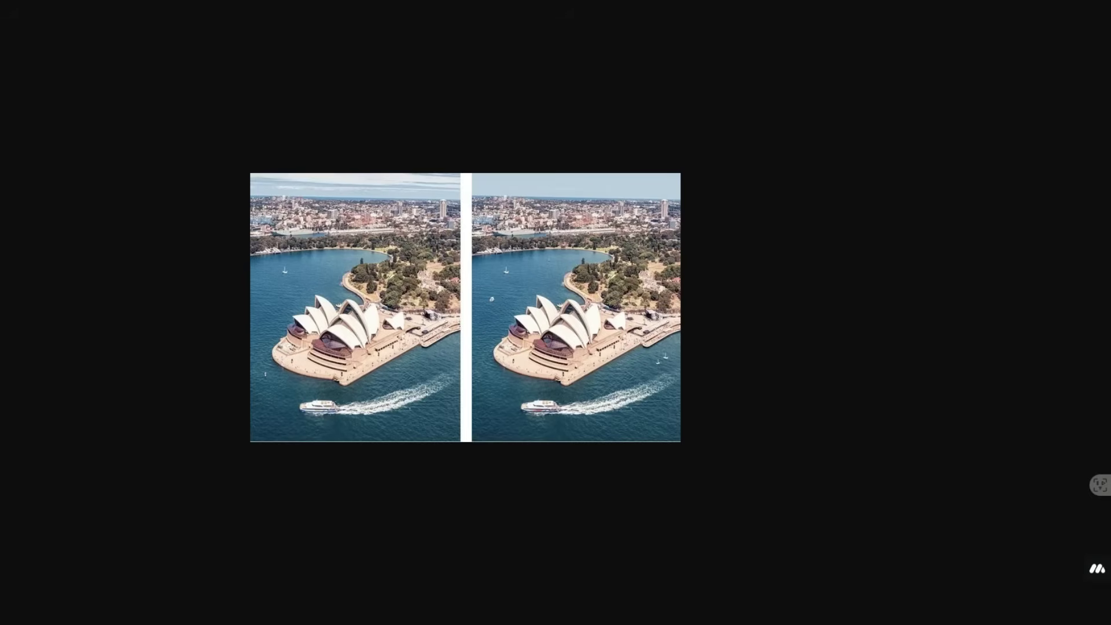
pyautogui.click(847, 279)
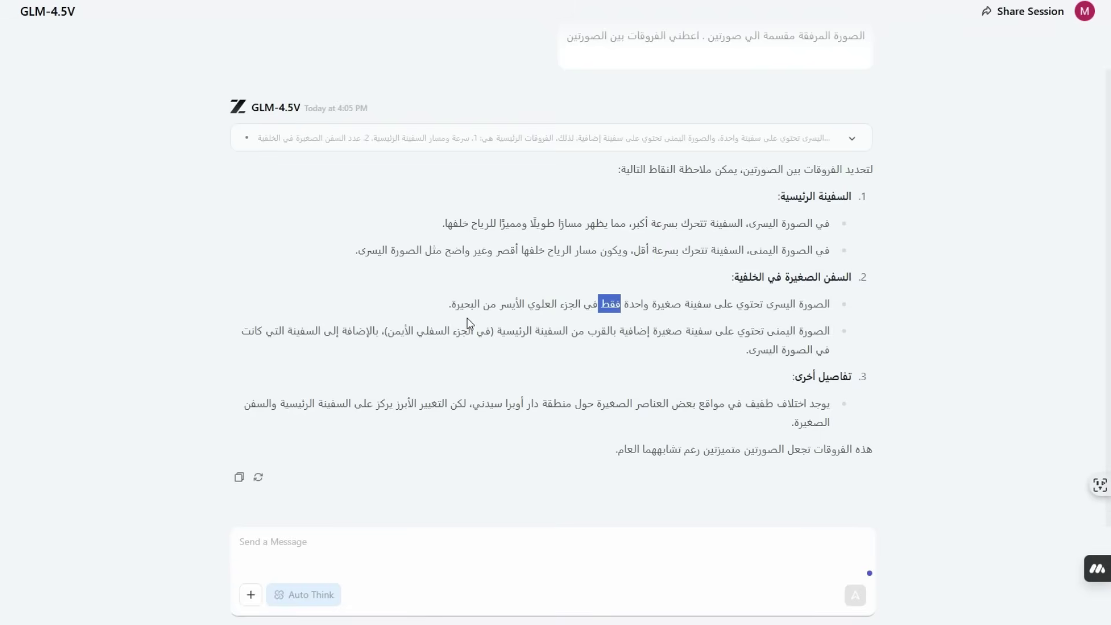
pyautogui.click(798, 347)
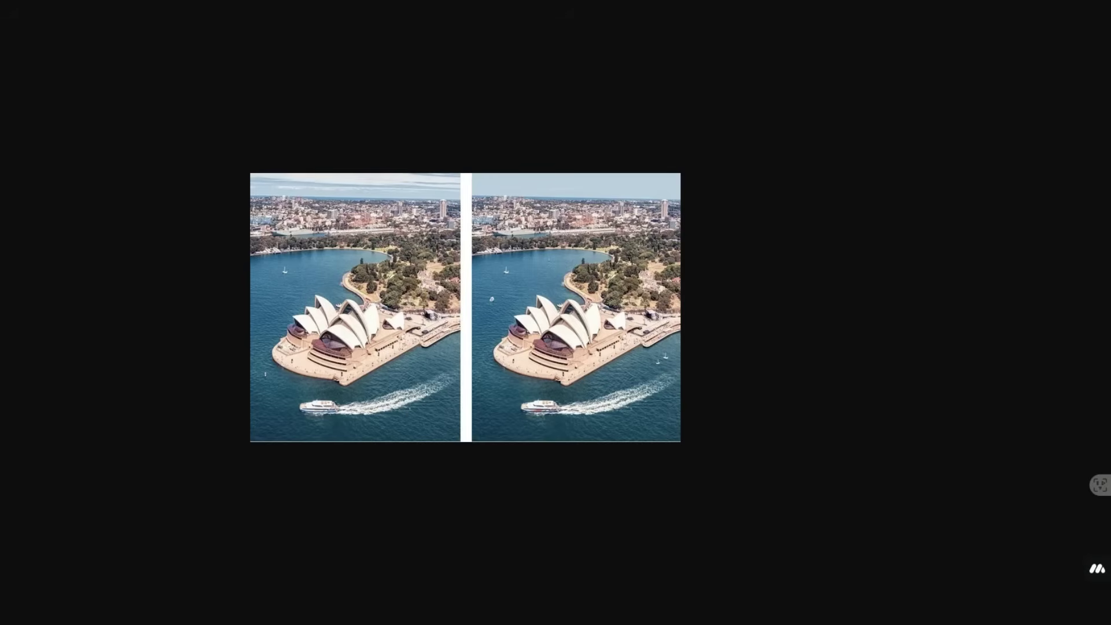
pyautogui.press('Escape')
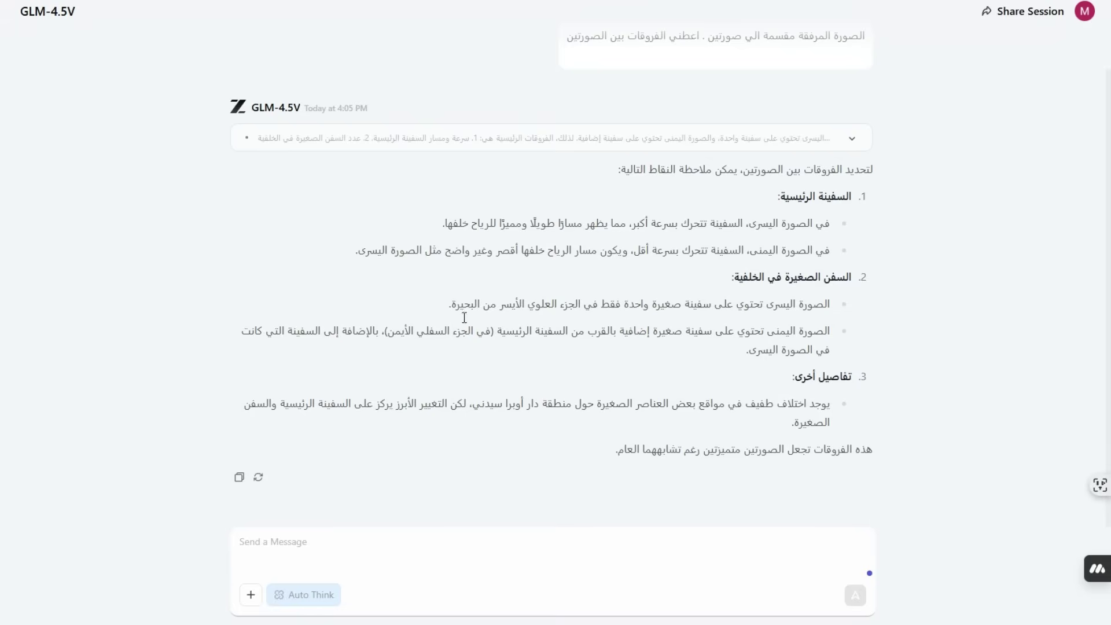
pyautogui.click(562, 19)
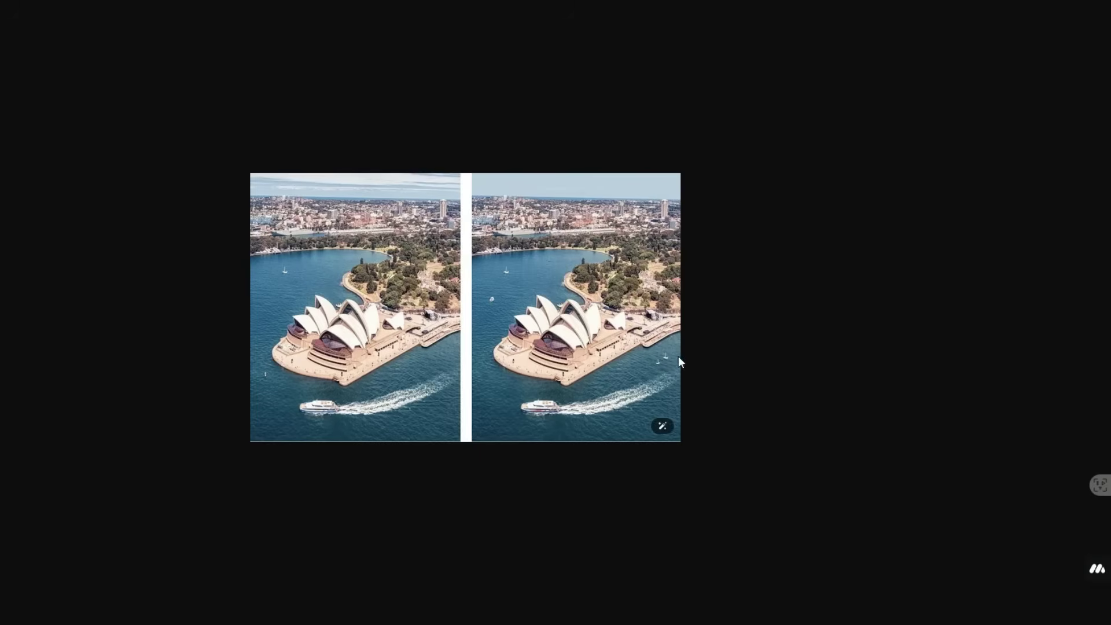
pyautogui.click(973, 228)
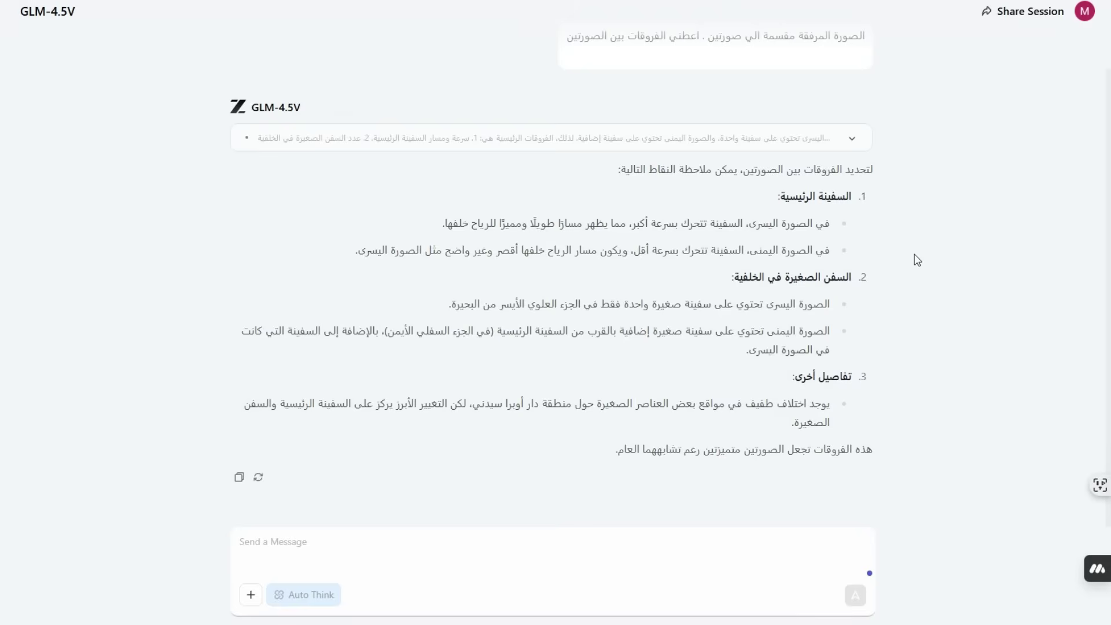
# Start a new chat, attach the "Understanding..." PDF, and begin the summary request "قم باعطائي تلخيص"
pyautogui.hotkey('ctrl', 'shift', 'o')
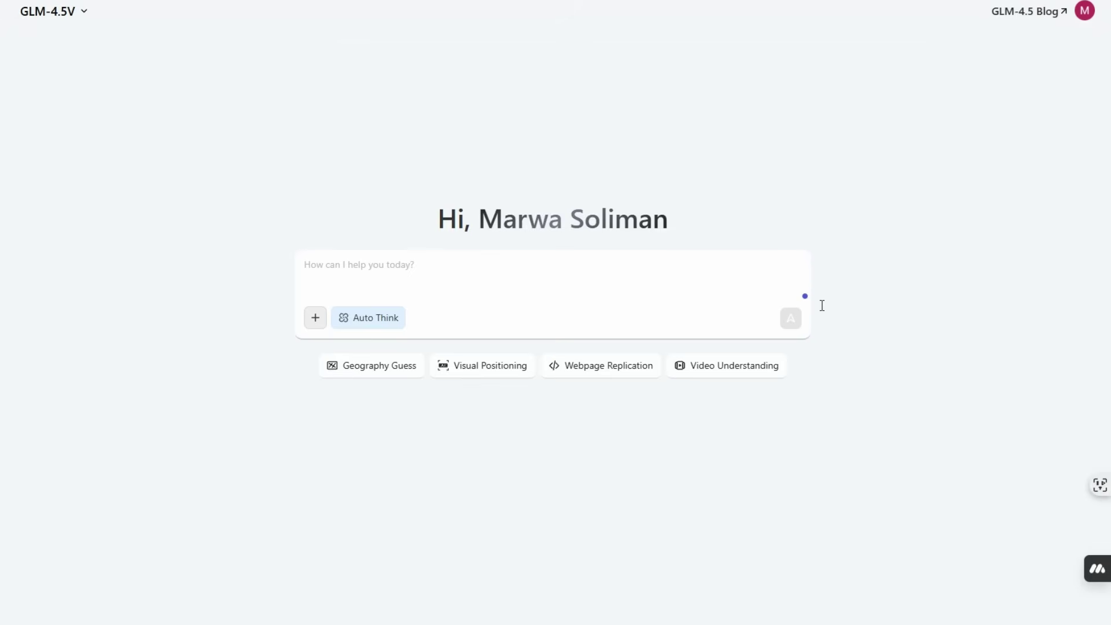
pyautogui.hotkey('ctrl', 'v')
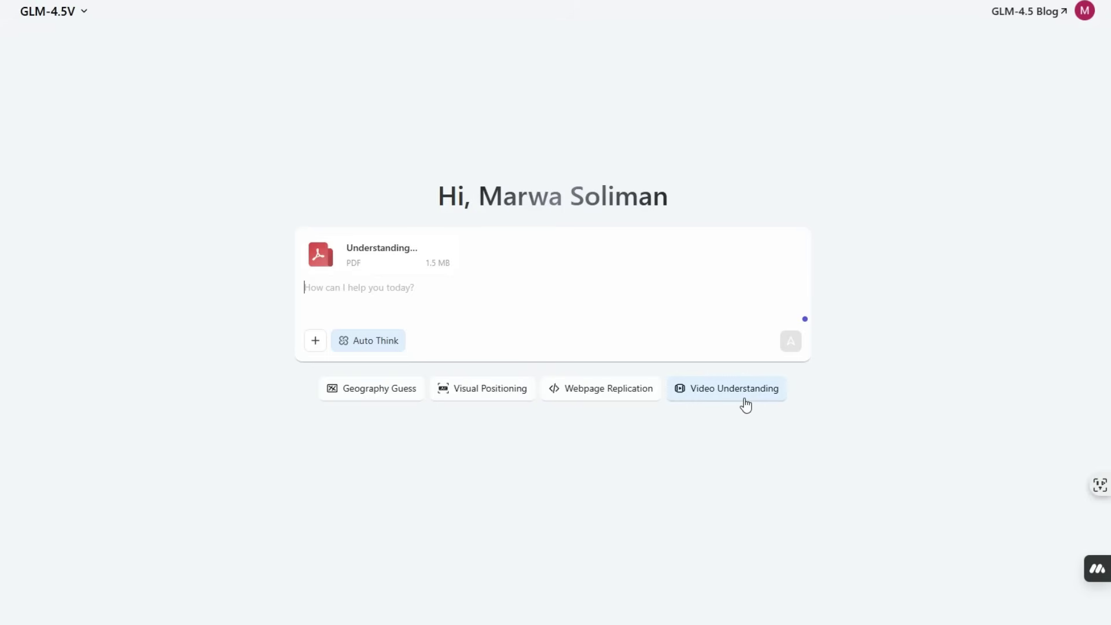
pyautogui.write('قم باعط')
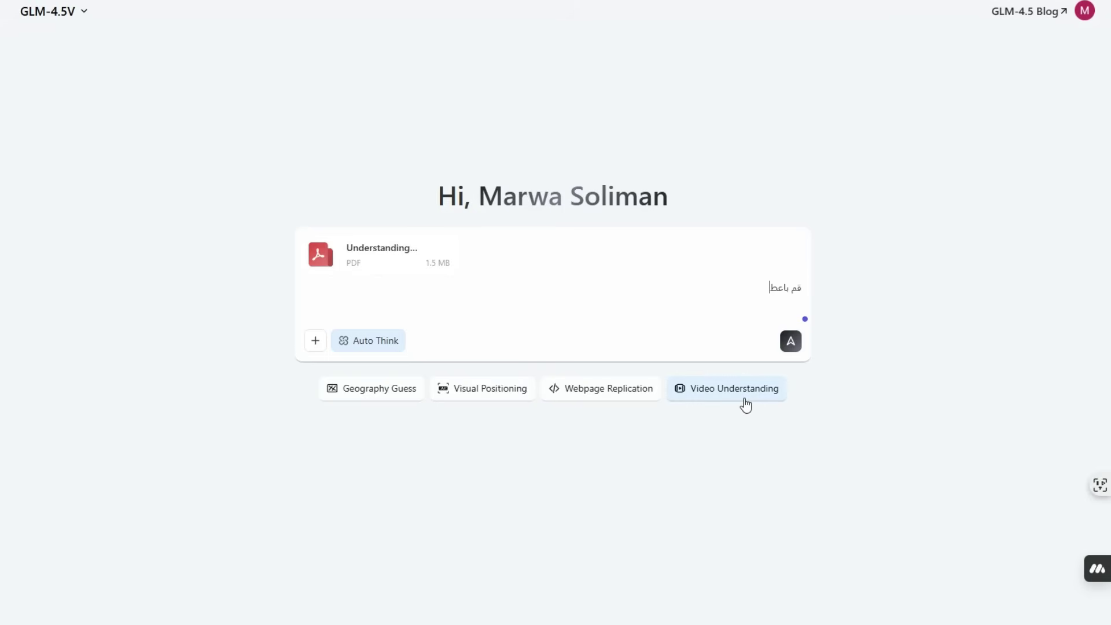
pyautogui.write('ائي تلخيص م')
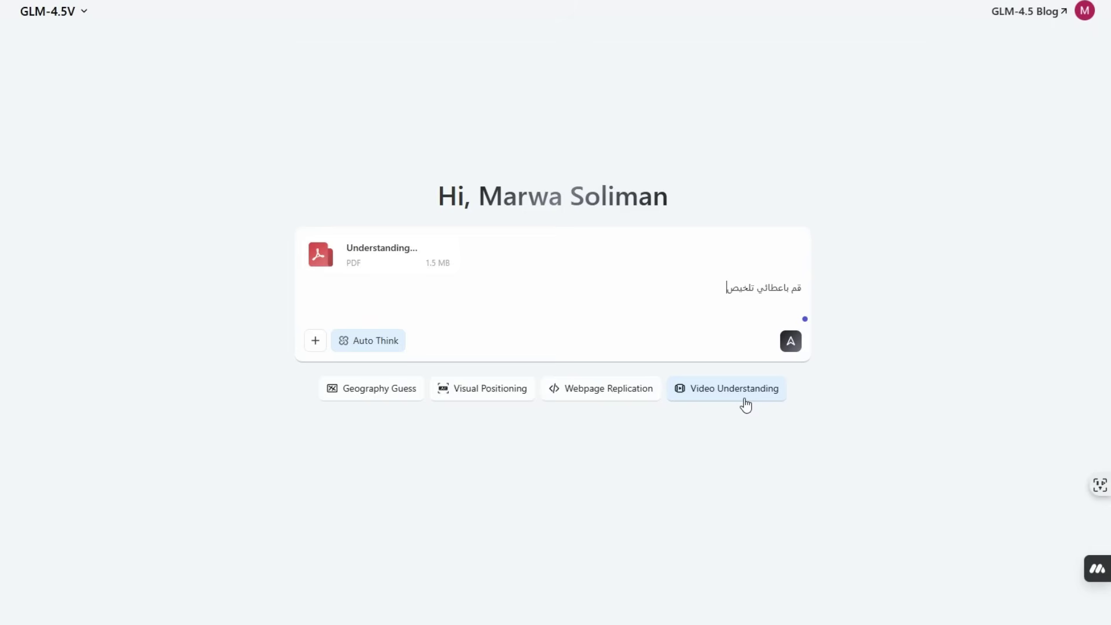